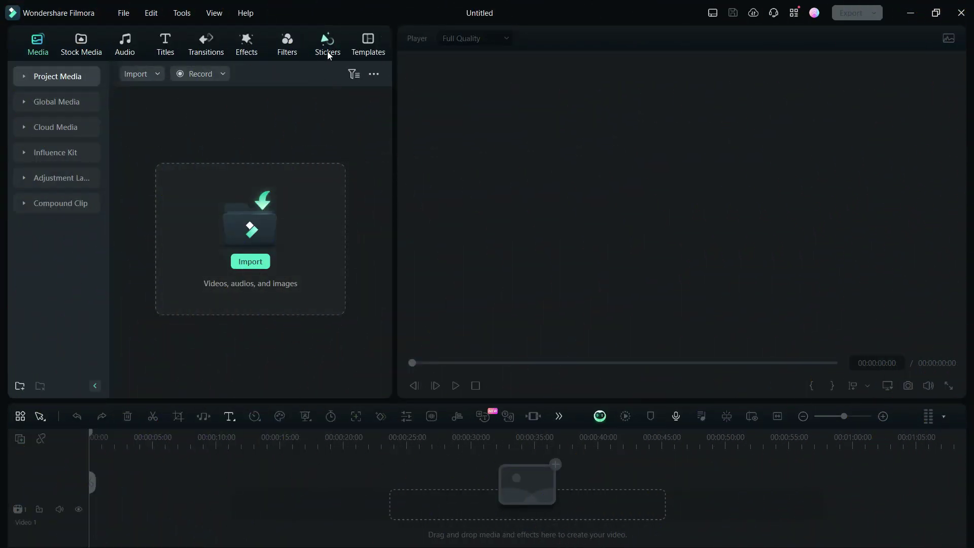
Step: Search stickers for 'china travel' and place the gold CHINA sticker on the timeline
left_click(328, 51)
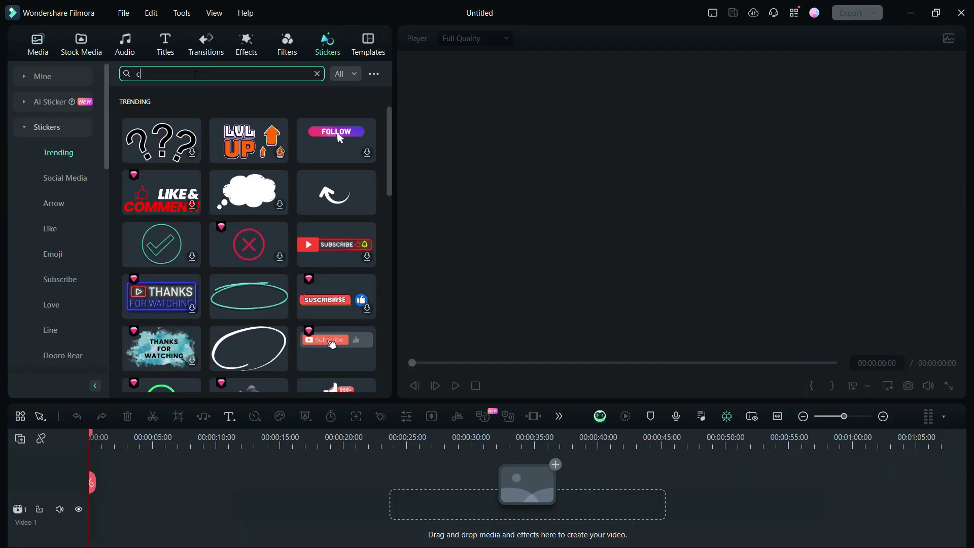
left_click(196, 75)
type("china travel")
key("Return")
left_click_drag(389, 153, 162, 129)
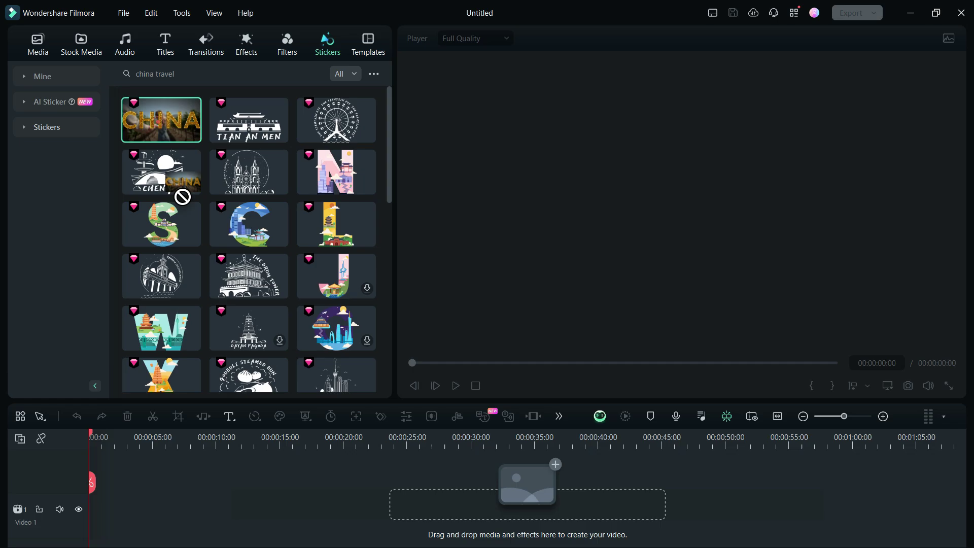
left_click_drag(182, 197, 119, 502)
left_click(455, 385)
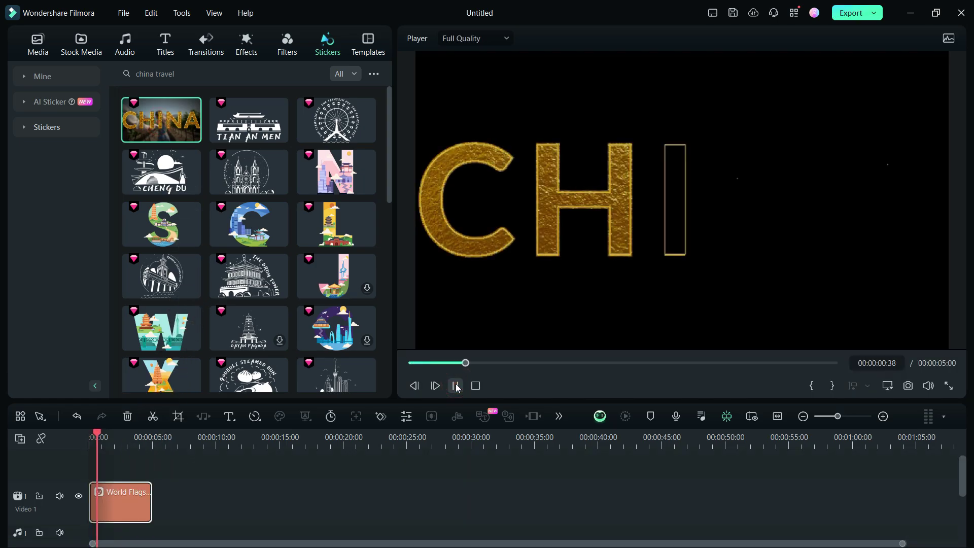
left_click(455, 385)
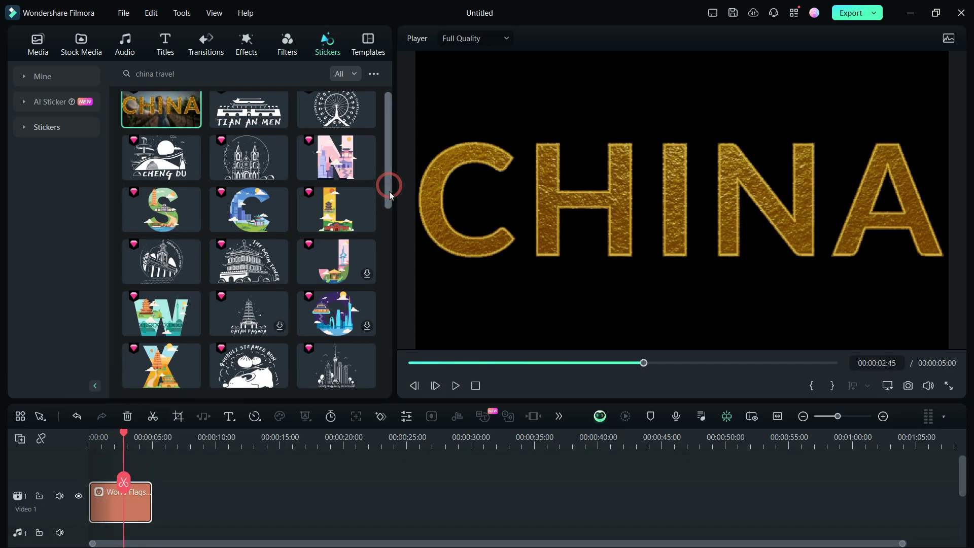
Step: Add the waving China flag sticker on a second track at 39.11% scale, positioned above the lowered CHINA text
left_click_drag(389, 191, 370, 380)
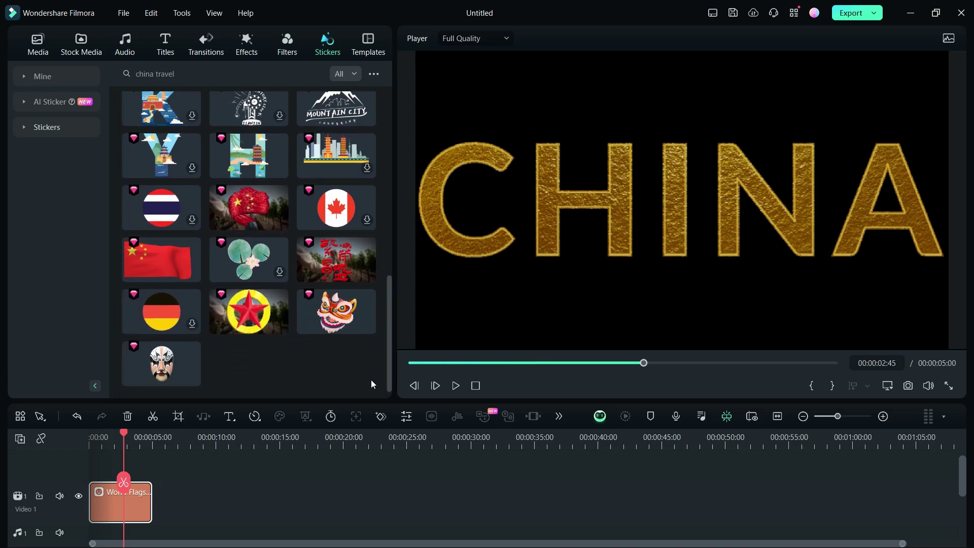
left_click_drag(176, 319, 111, 513)
double_click(111, 513)
left_click_drag(112, 136, 78, 137)
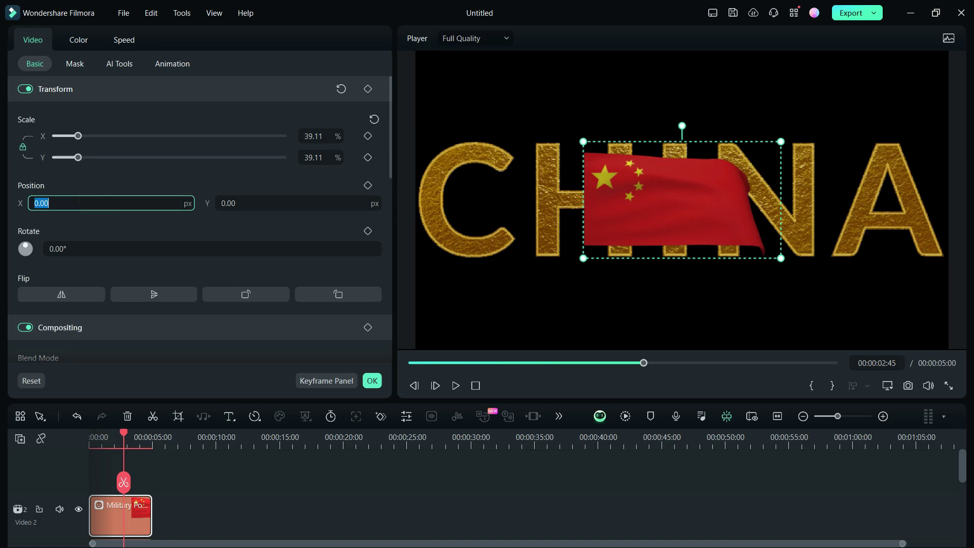
left_click_drag(675, 203, 675, 109)
left_click(119, 523)
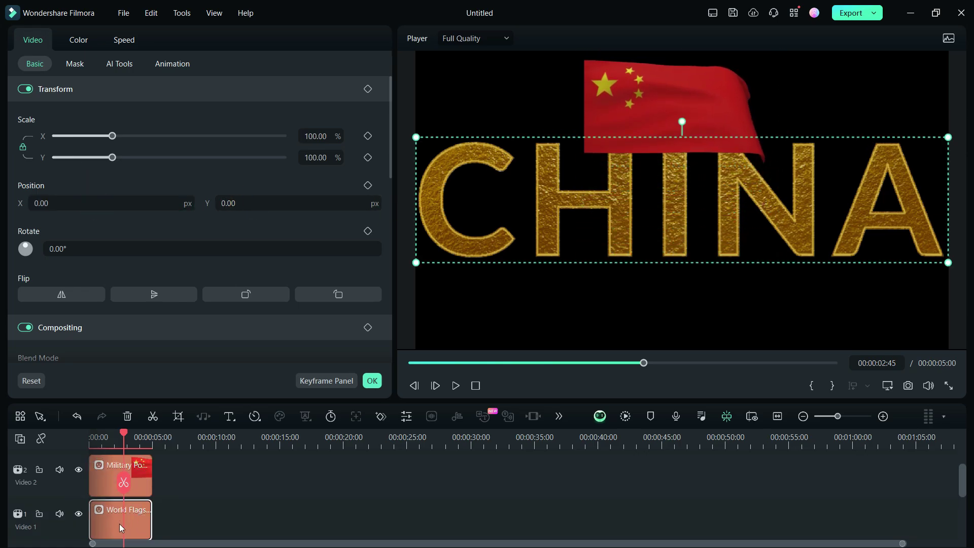
left_click_drag(237, 202, 227, 202)
left_click(456, 386)
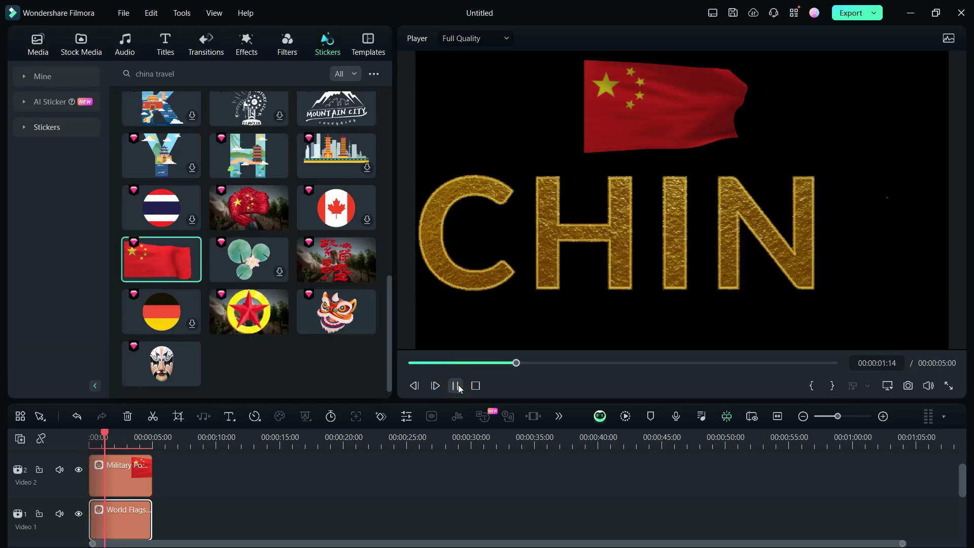
Step: Place the Drum Tower sticker after the CHINA clip and add a quick text clip
mouse_move(244, 275)
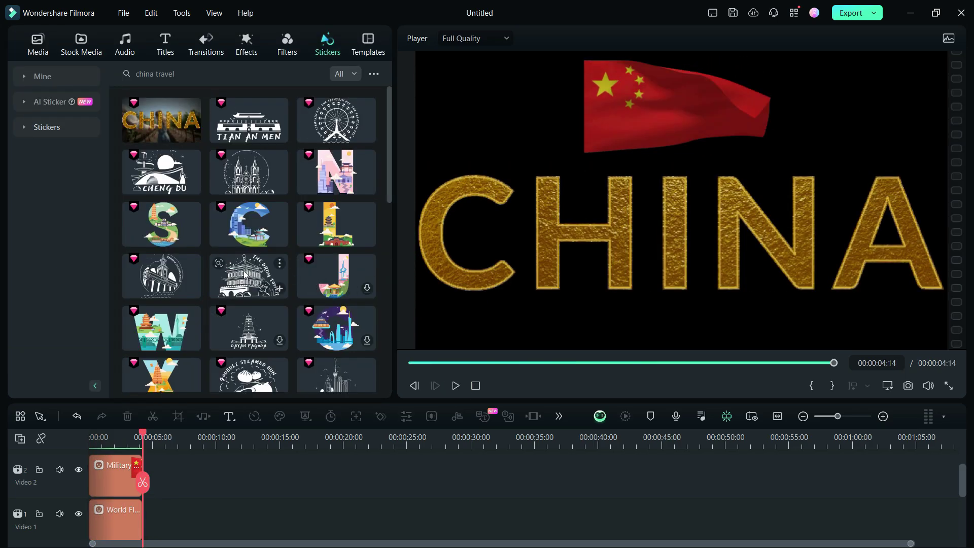
left_click_drag(244, 275, 153, 517)
left_click(455, 386)
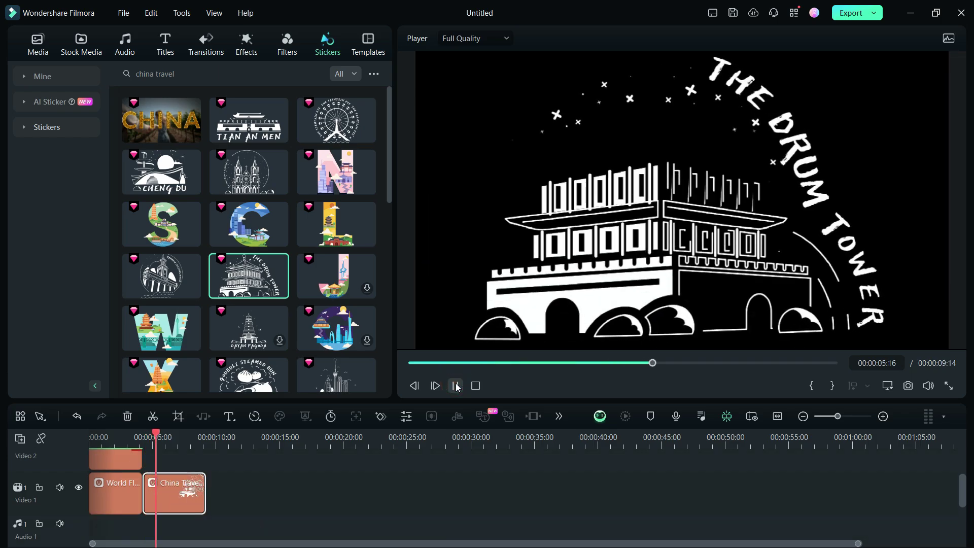
left_click(239, 441)
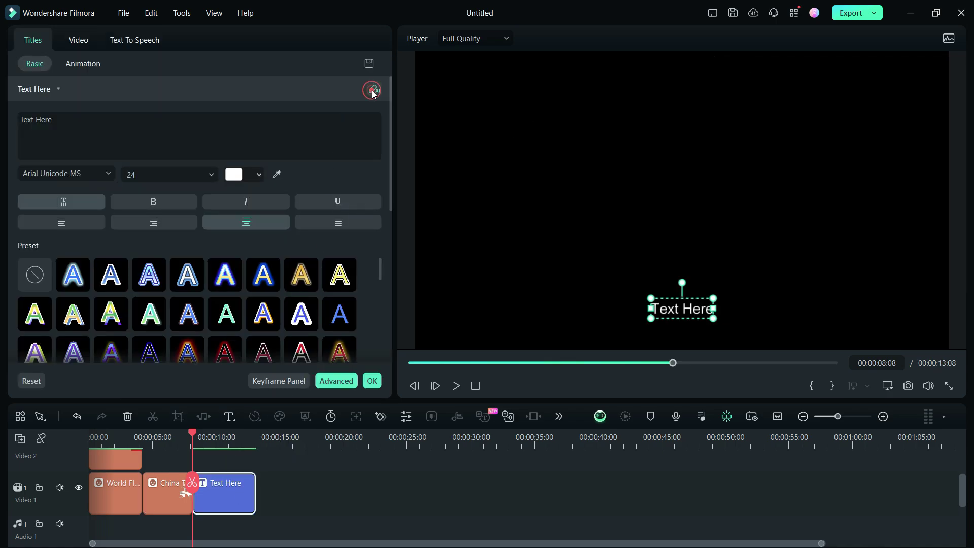
Step: Generate a four-line AI Knowledge Introduction Article about the Drum Tower and paste it into the title
left_click(373, 91)
left_click(351, 161)
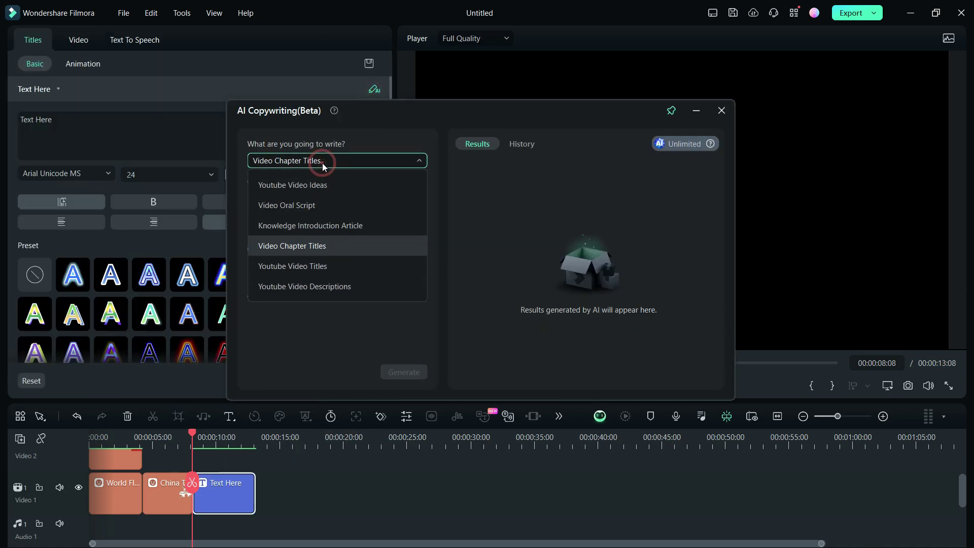
left_click(328, 227)
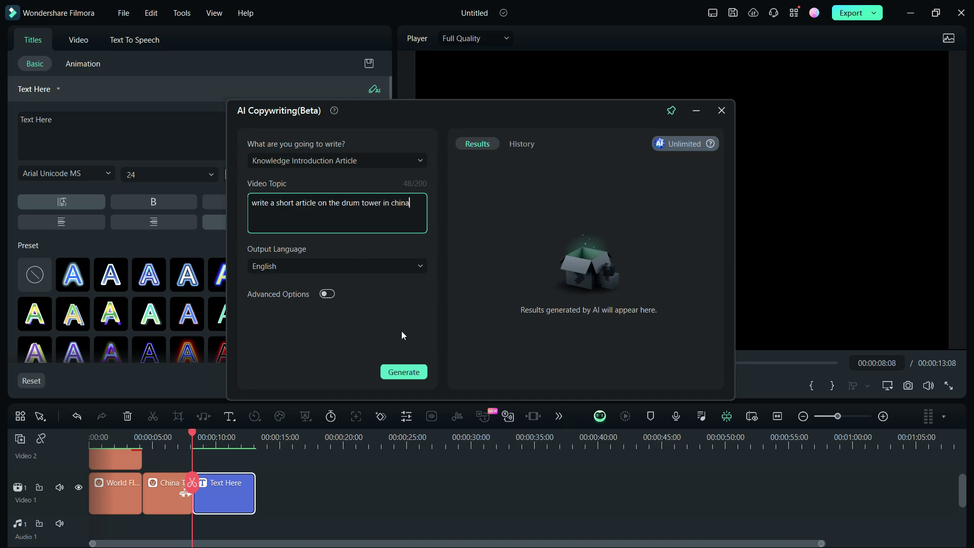
left_click(408, 374)
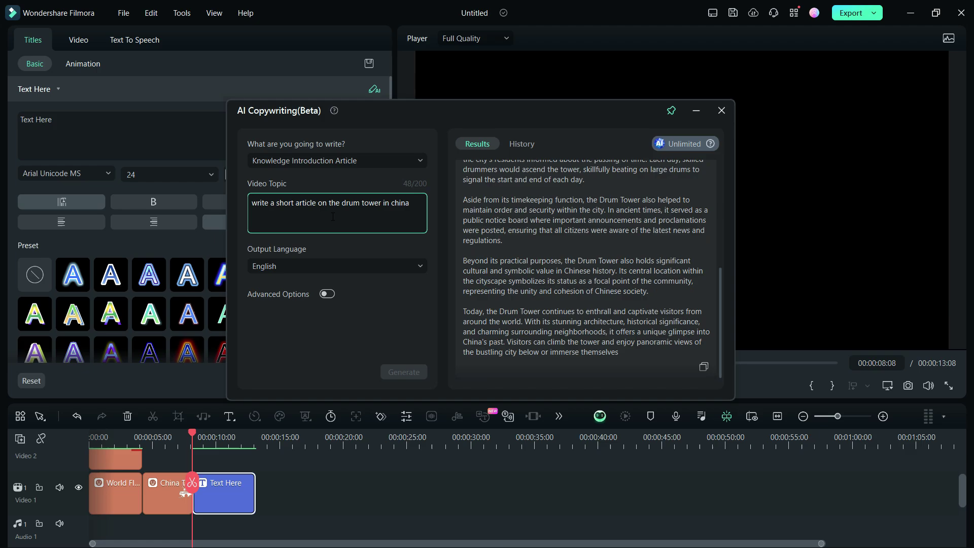
double_click(285, 203)
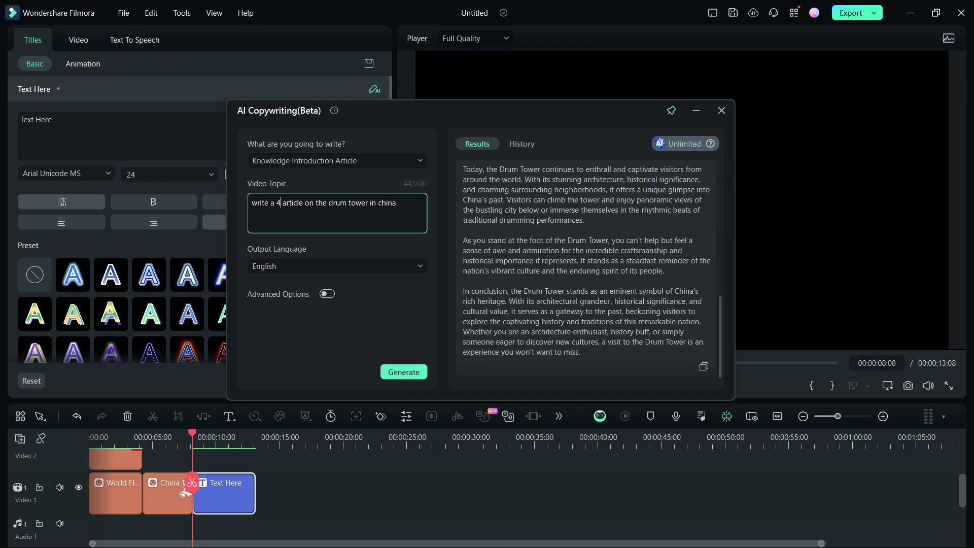
left_click(404, 372)
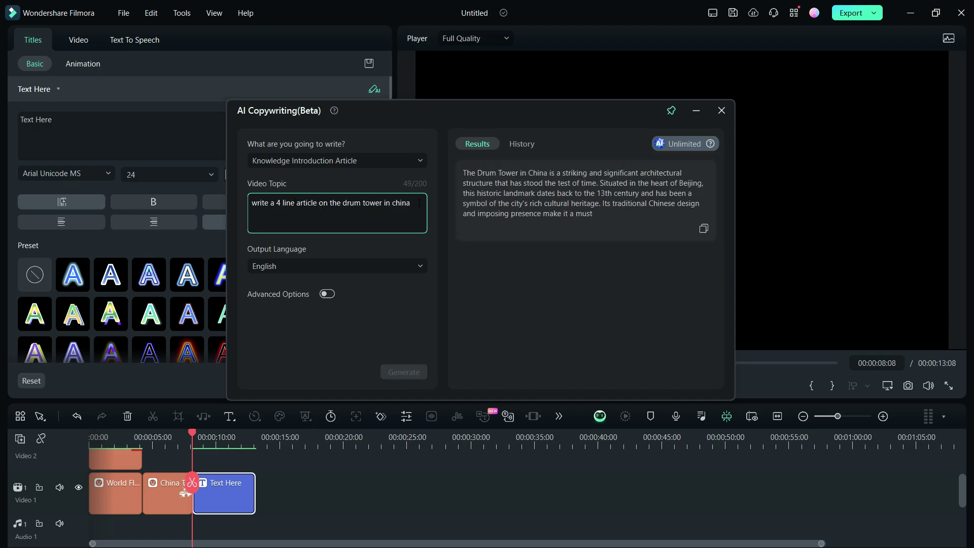
left_click_drag(463, 173, 563, 194)
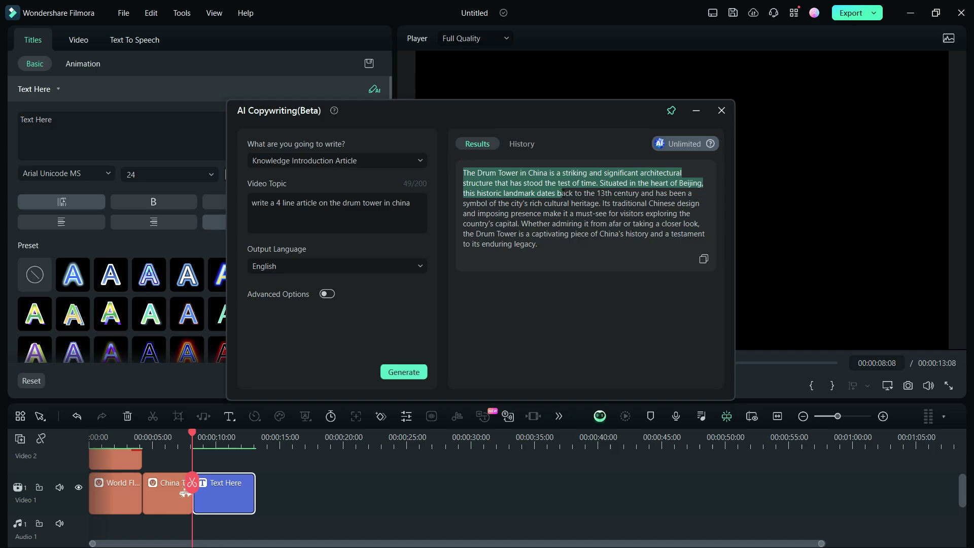
right_click(595, 204)
left_click(607, 213)
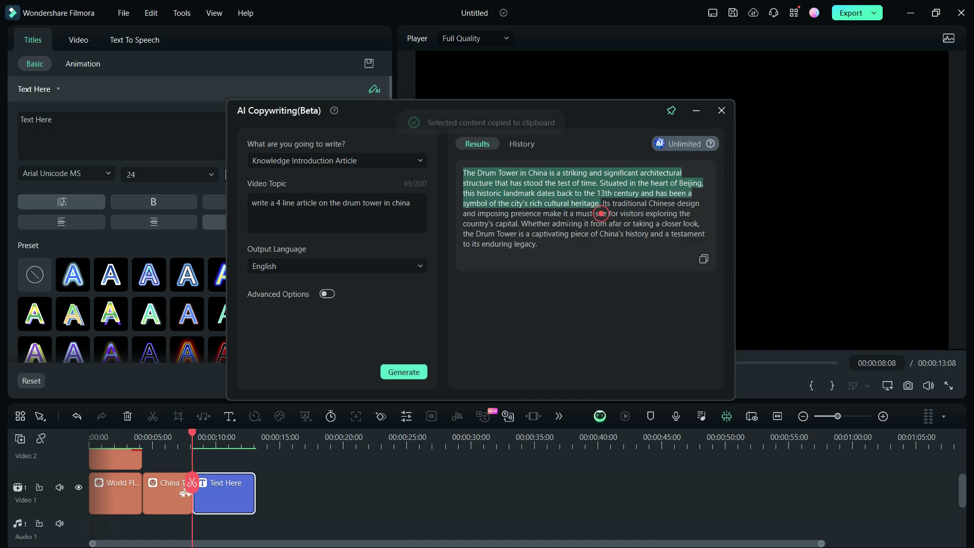
key("ctrl+v")
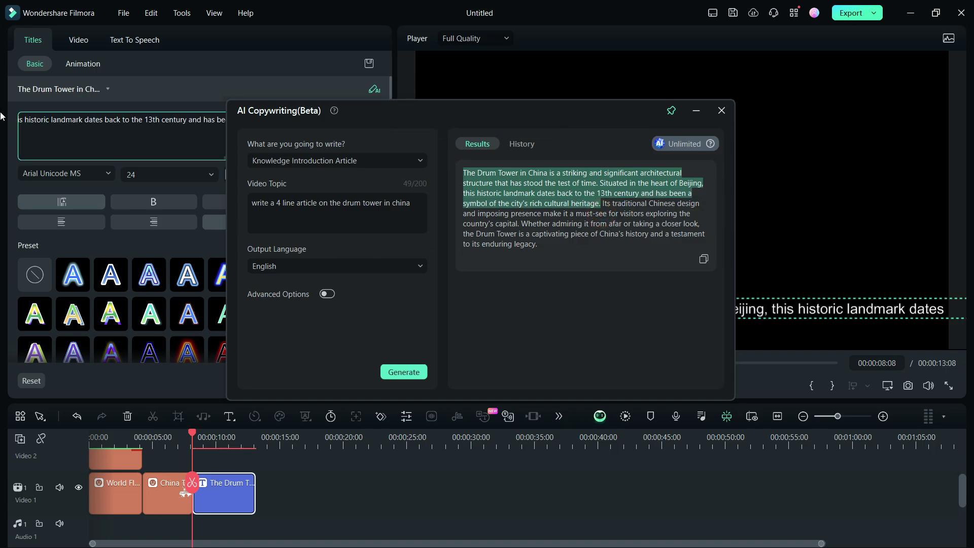
Step: Generate a text-to-speech voiceover of the Drum Tower title using a Narration voice
left_click(135, 41)
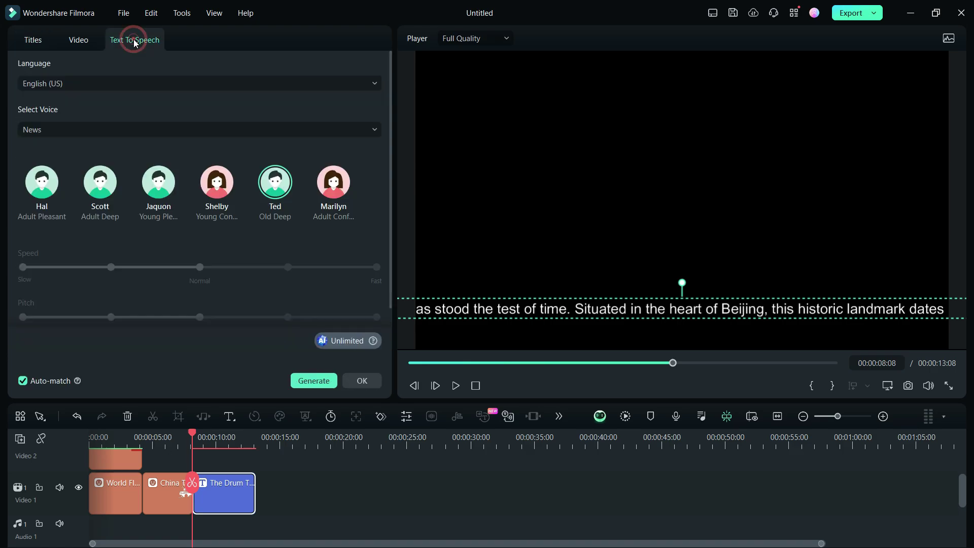
left_click(56, 126)
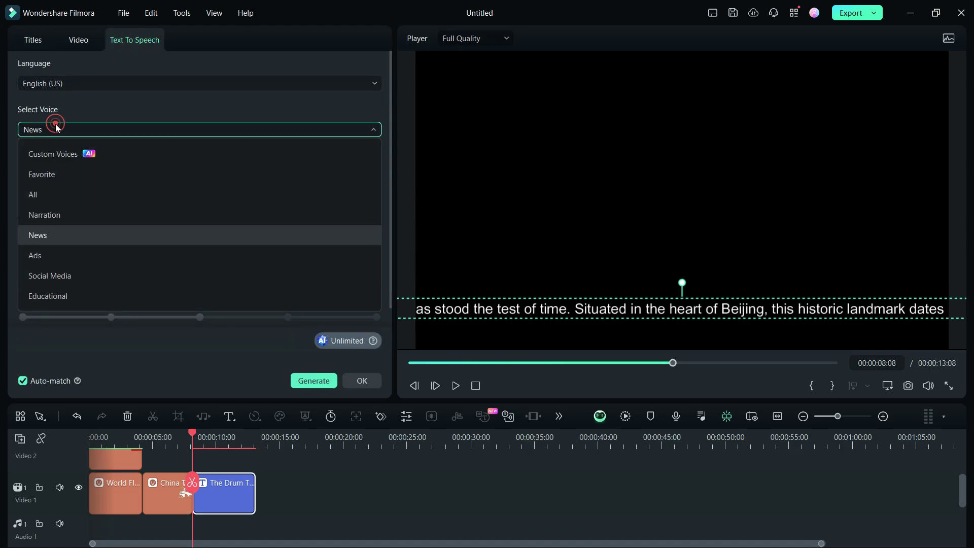
left_click(49, 215)
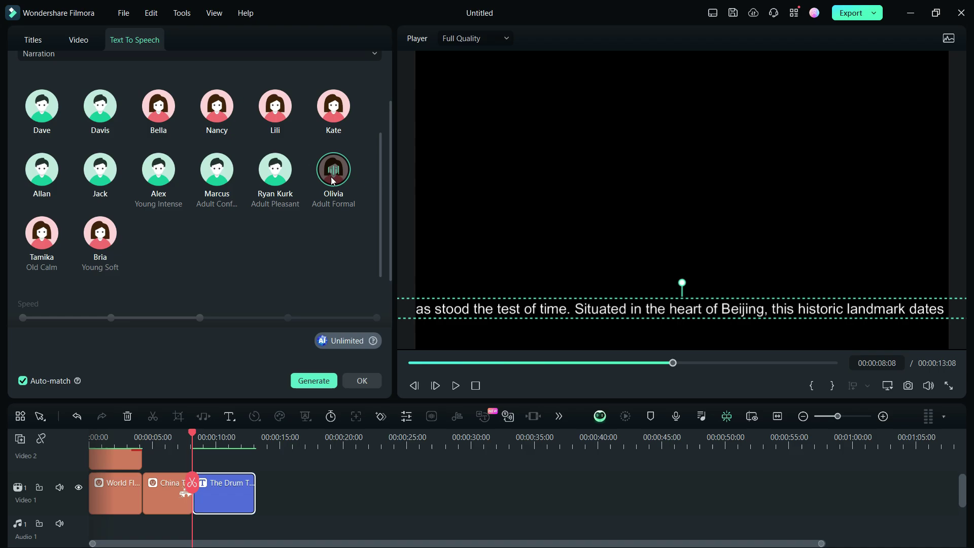
left_click(314, 381)
Step: Cut the text clip from the timeline and play back the narration
right_click(236, 479)
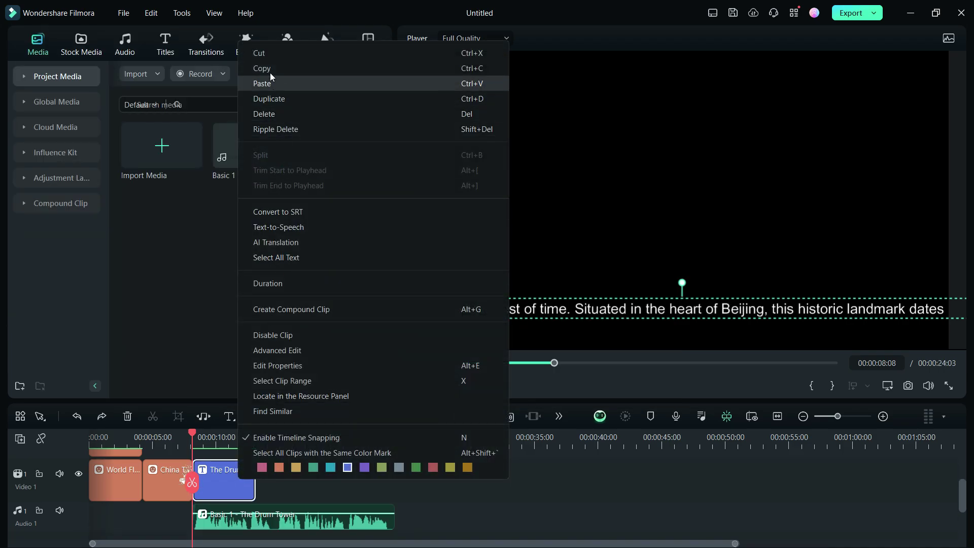
left_click(267, 56)
left_click(455, 386)
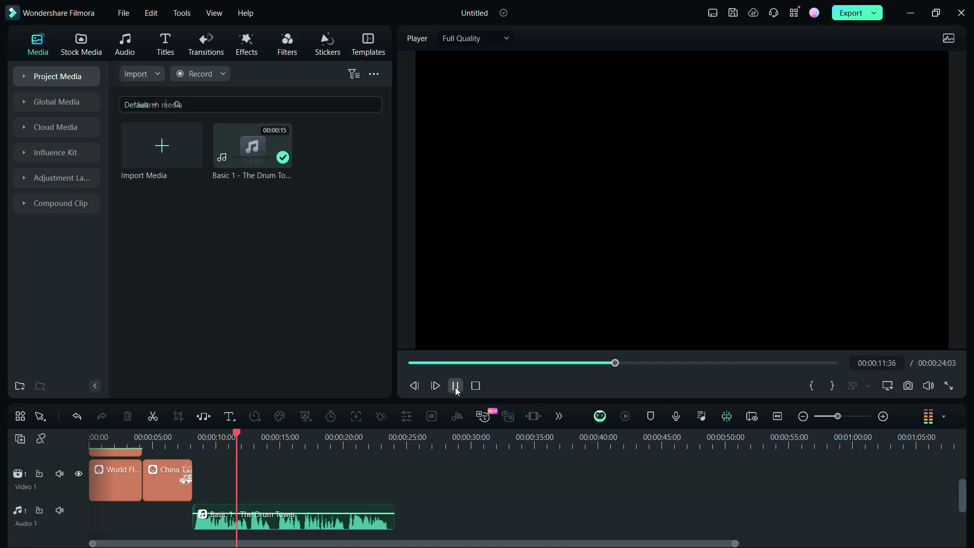
Step: Add 'drum tower' stock footage and a trimmed Dongzu Fengyu Bridge clip to the timeline
left_click(84, 54)
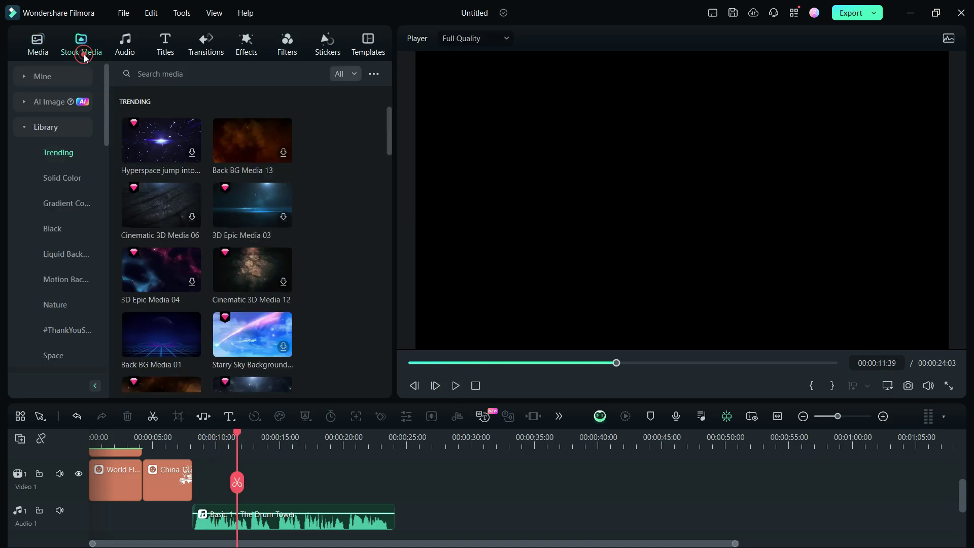
left_click(178, 74)
type("drum")
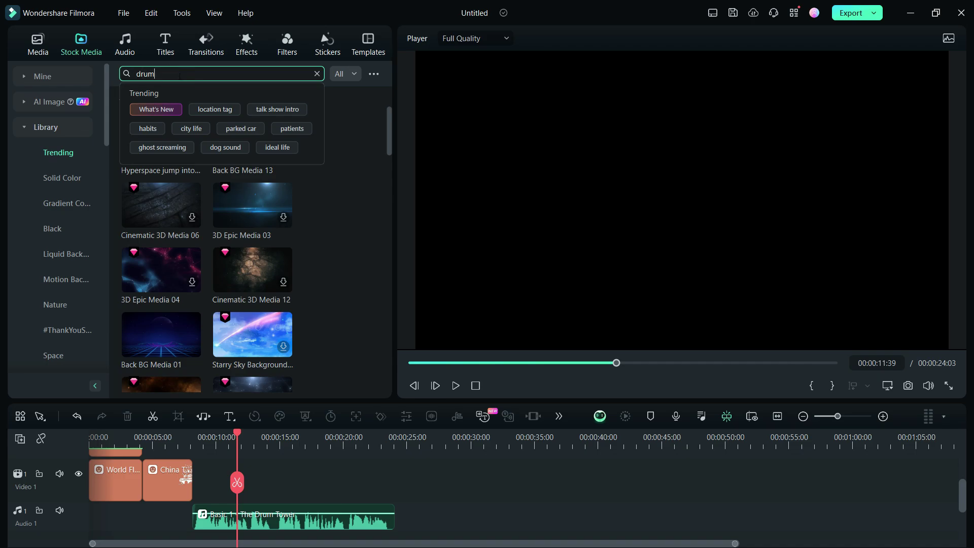
type(" tower")
key("Return")
left_click(278, 124)
left_click_drag(278, 124, 257, 501)
left_click(545, 306)
left_click(171, 280)
left_click_drag(172, 280, 274, 475)
left_click_drag(495, 473, 332, 475)
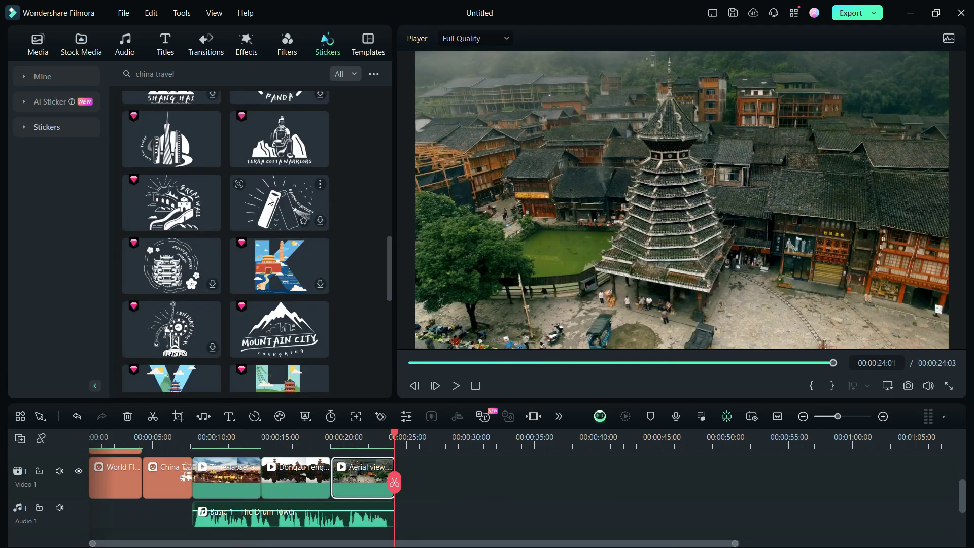
Step: Add the Great Wall sticker, then 'great wall china' stock clips and an aerial clip at Video 1's end
left_click_drag(332, 351, 400, 499)
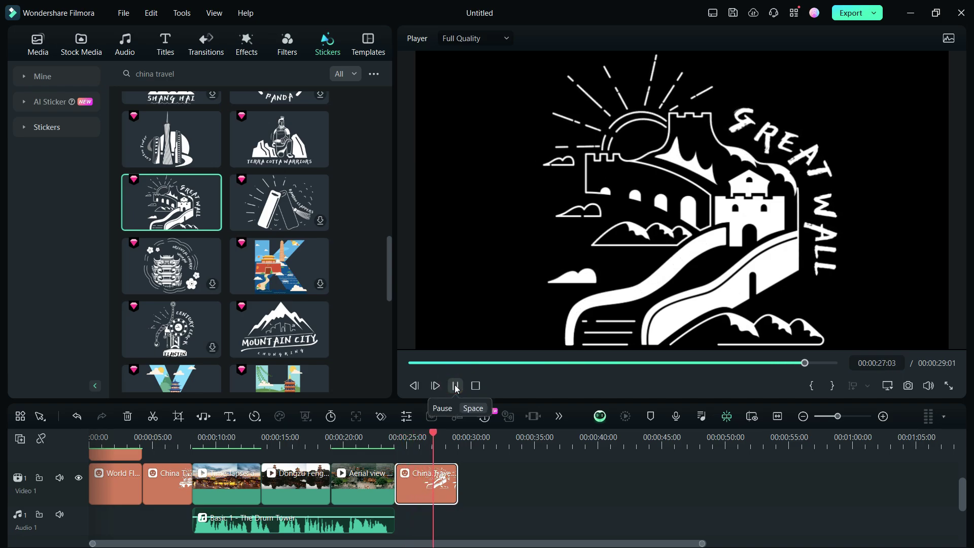
left_click(88, 45)
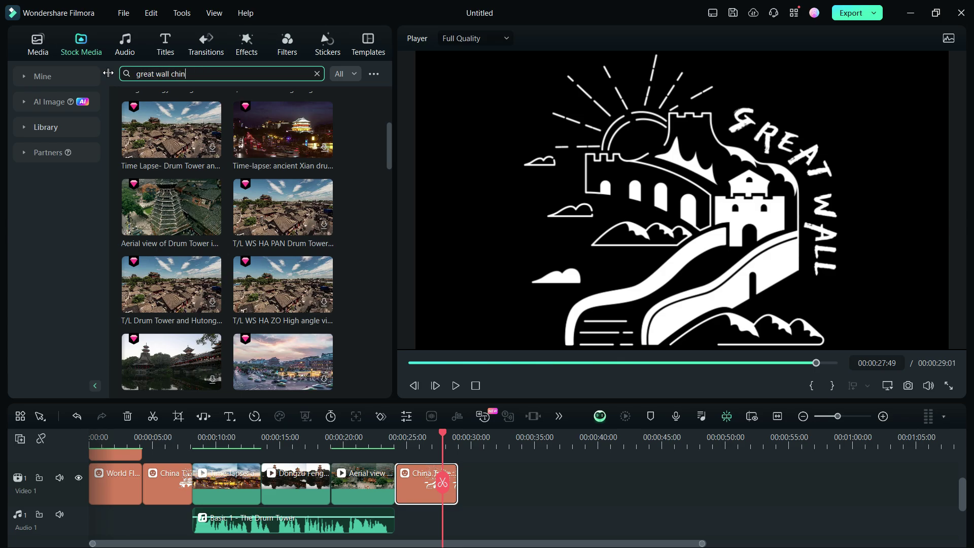
type("a")
key("Return")
left_click_drag(508, 421, 485, 489)
scroll(284, 254, "down", 2)
left_click_drag(283, 205, 558, 482)
left_click_drag(810, 482, 610, 482)
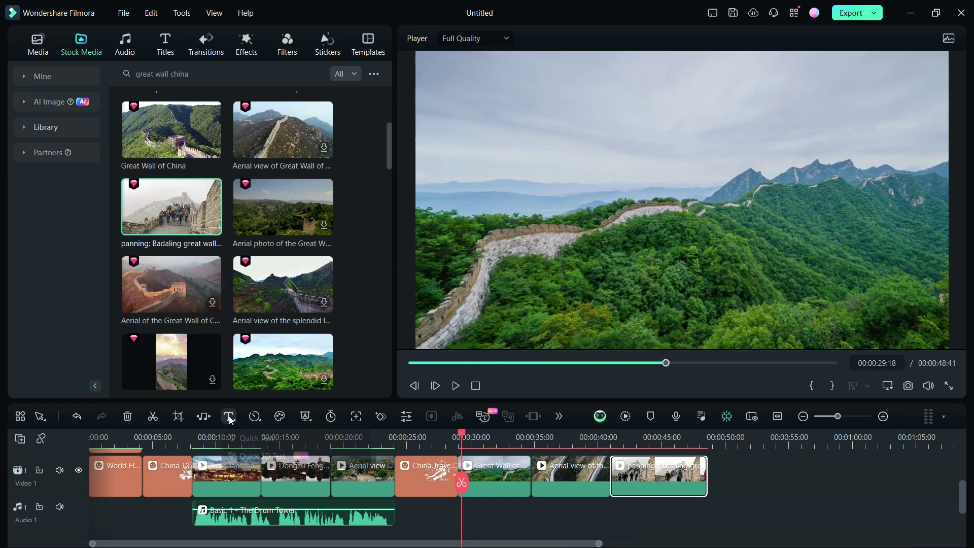
Step: Add a default title and replace its placeholder with the AI-written Great Wall paragraph
left_click(253, 438)
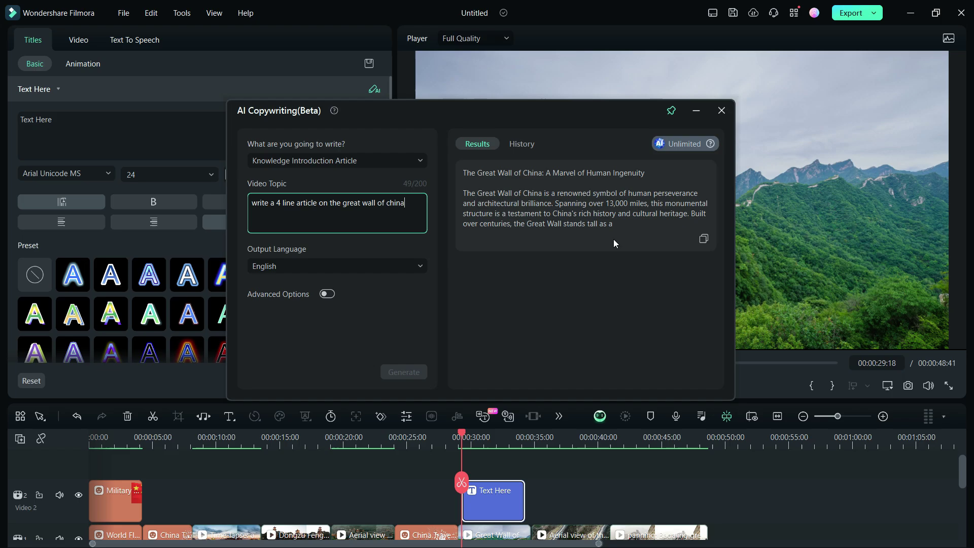
left_click_drag(463, 193, 504, 233)
right_click(508, 223)
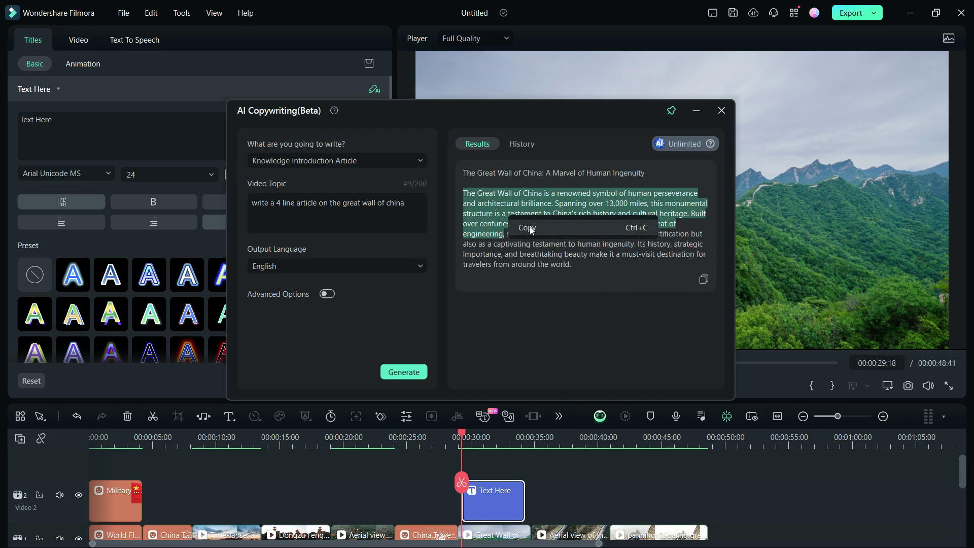
left_click(529, 227)
left_click(721, 110)
triple_click(169, 124)
right_click(58, 125)
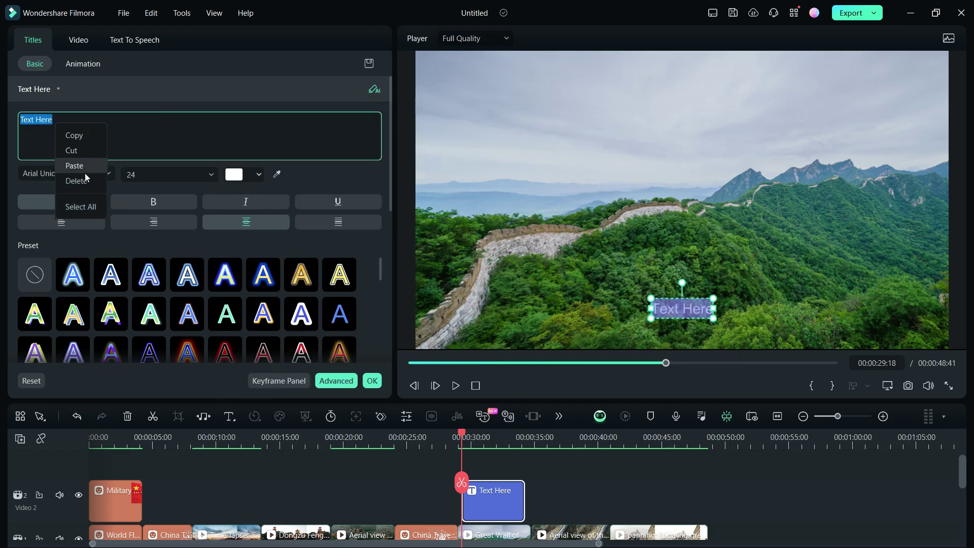
left_click(84, 165)
Step: Generate a text-to-speech voiceover from the Great Wall title
left_click(135, 40)
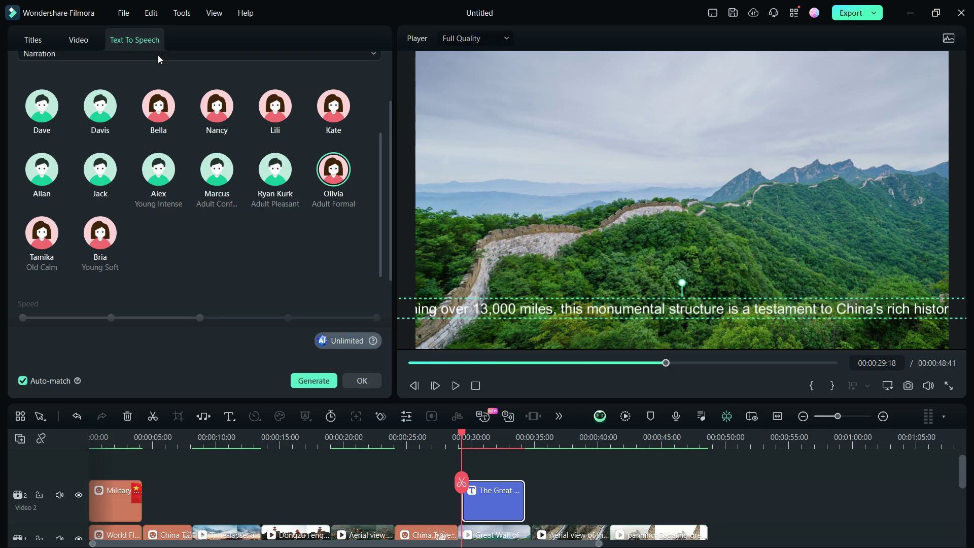
left_click(333, 381)
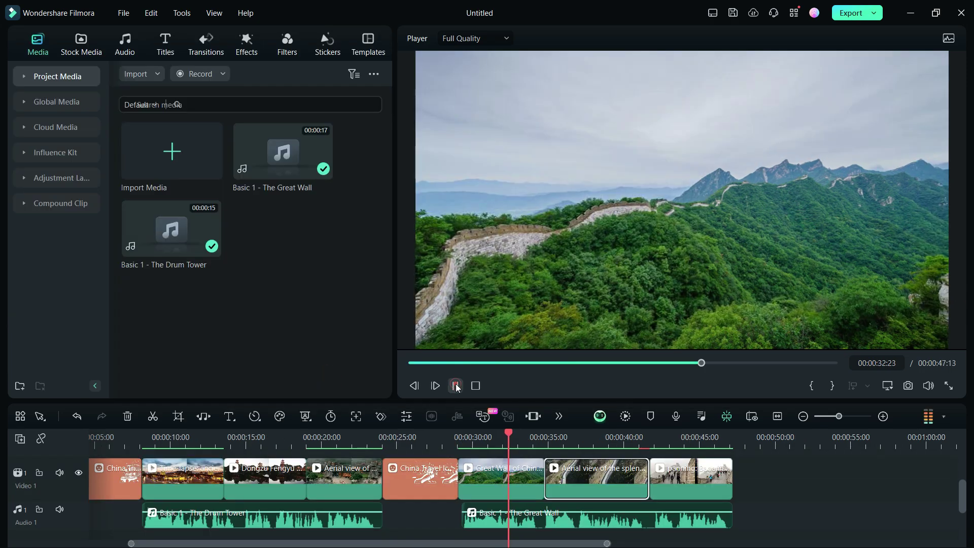
left_click(456, 385)
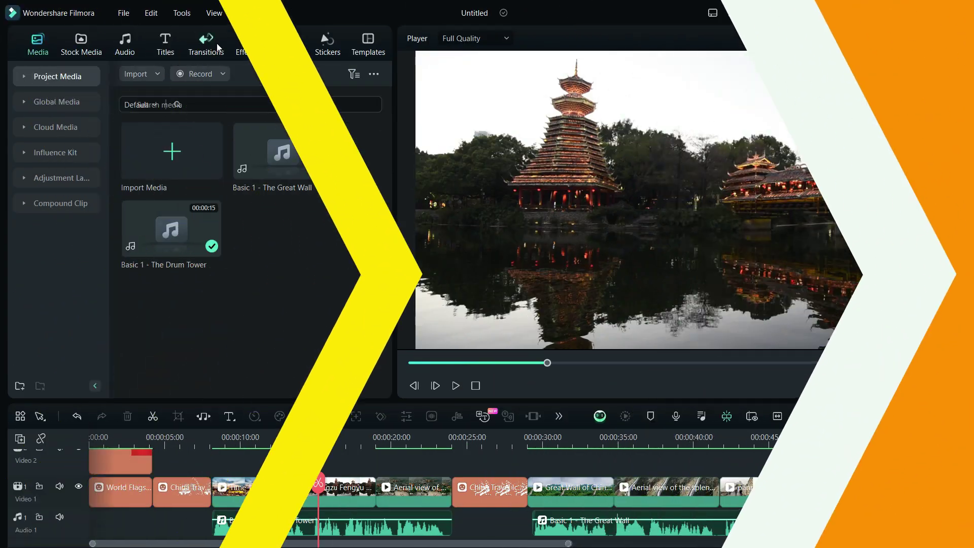
Step: Search transitions for 'china travel' and place a Chinese Calligraphy transition before the Time-lapse clip
left_click(216, 43)
left_click(196, 77)
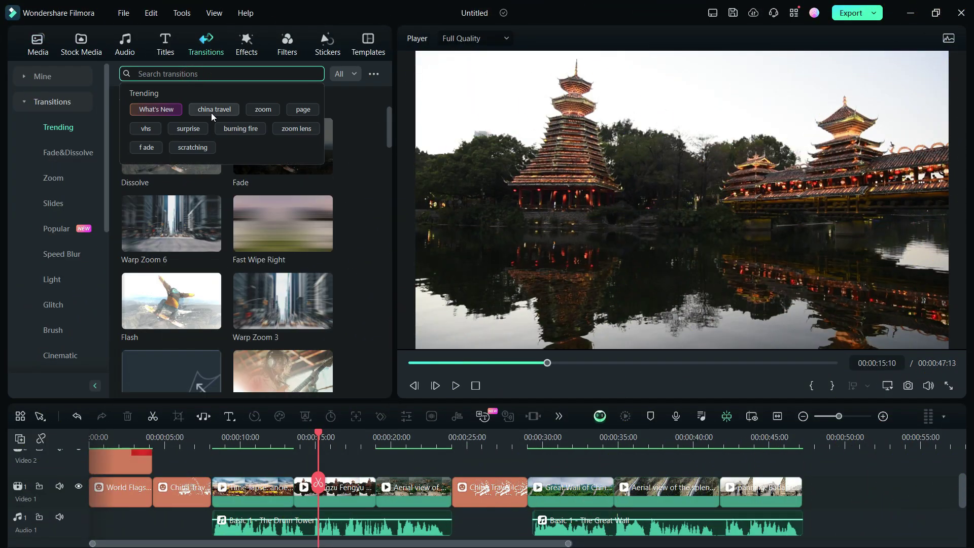
left_click(219, 75)
left_click(214, 110)
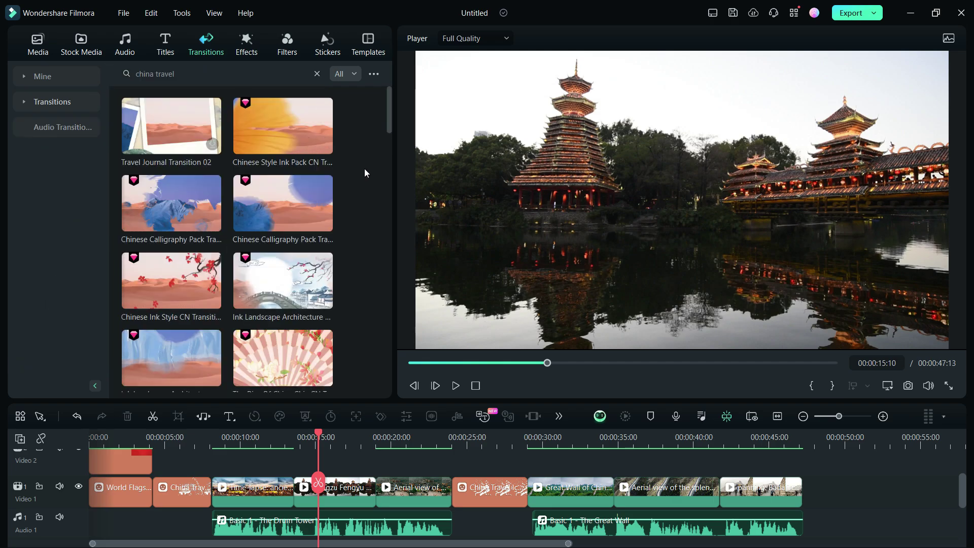
mouse_move(388, 111)
left_mouse_down()
mouse_move(385, 200)
mouse_move(388, 109)
left_mouse_up()
left_click_drag(181, 197, 211, 508)
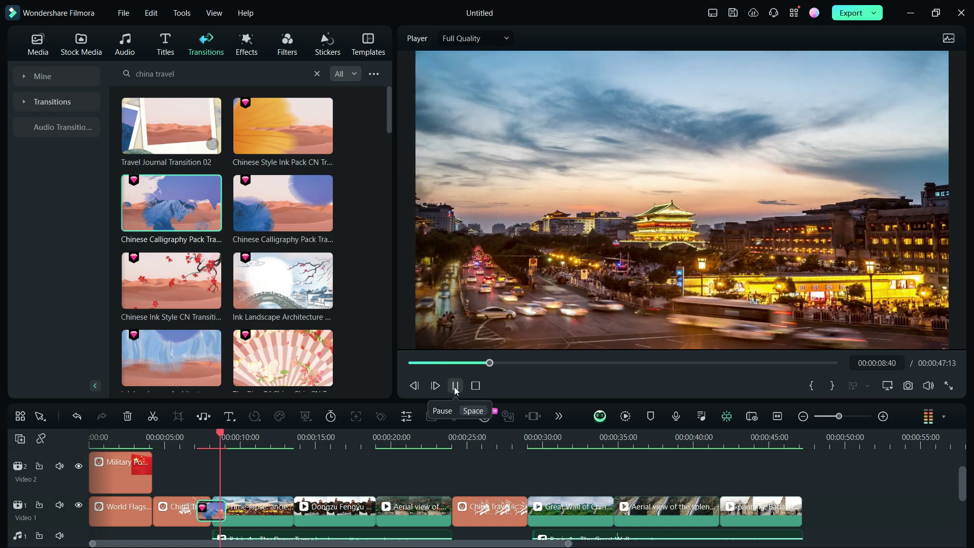
Step: Insert China Chic CN Transition 04 and Chinese Calligraphy transitions between the remaining travel clips
scroll(175, 254, "down", 3)
left_click(174, 283)
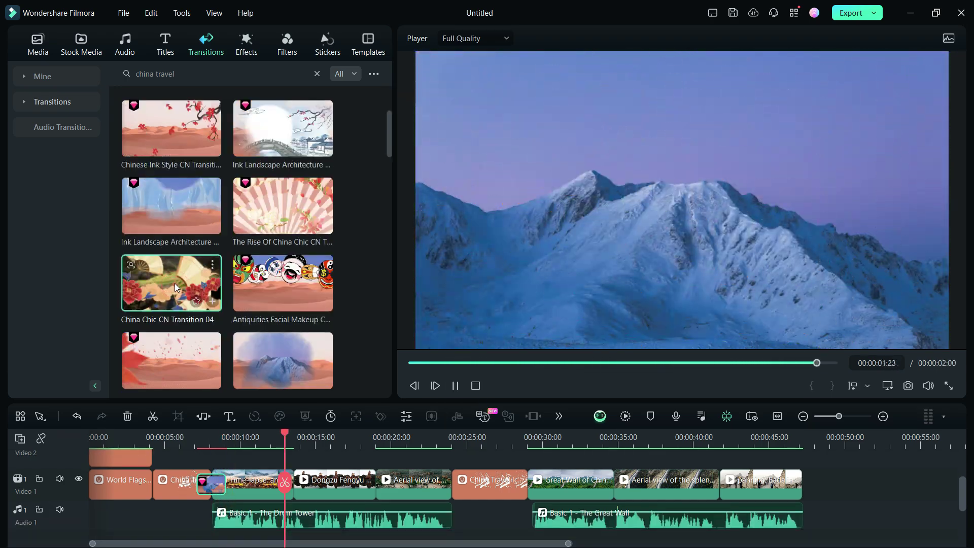
left_click(212, 301)
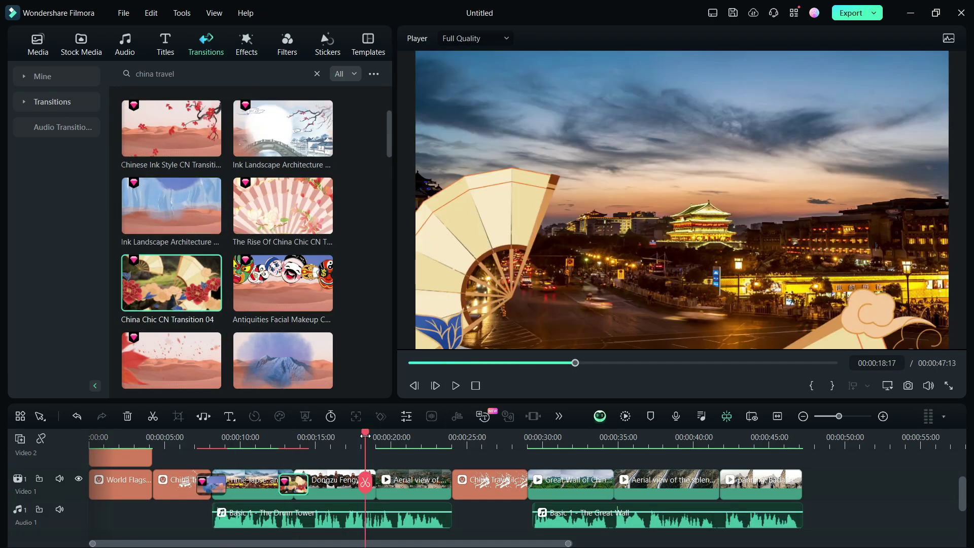
left_click(324, 224)
scroll(321, 188, "up", 3)
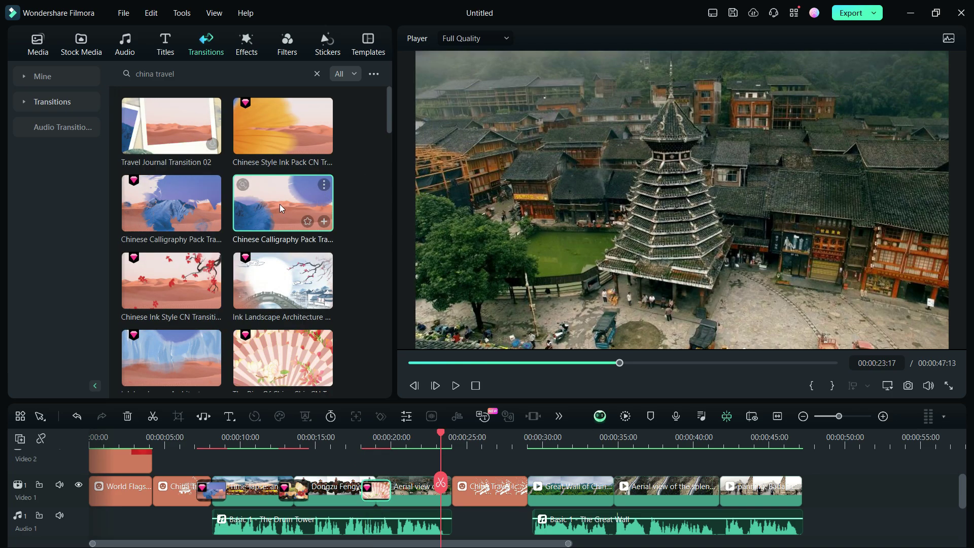
left_click_drag(279, 204, 424, 463)
left_click(249, 210)
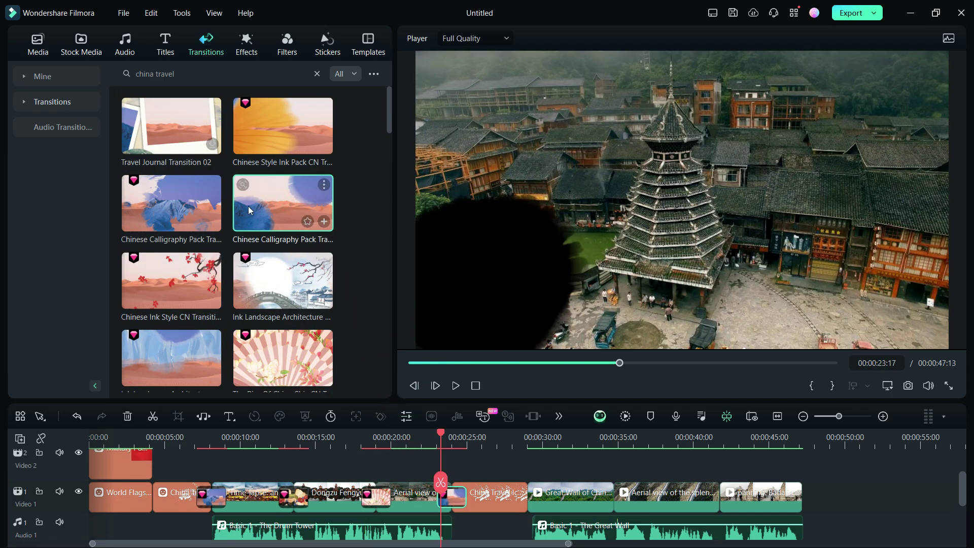
left_click_drag(178, 205, 512, 482)
Step: Add the Antiquities Facial Makeup transition and play the video to check all transitions
scroll(282, 283, "down", 3)
left_click(282, 283)
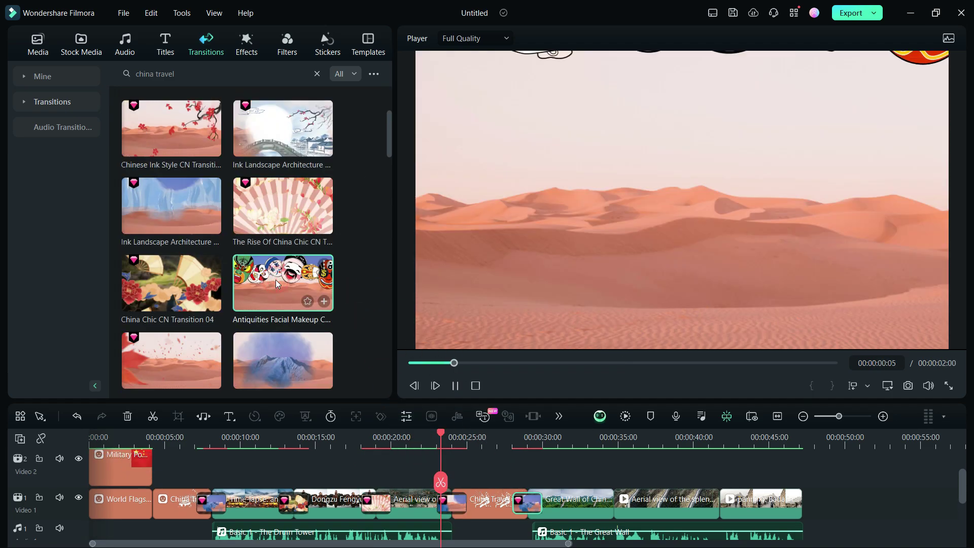
left_click_drag(283, 283, 599, 486)
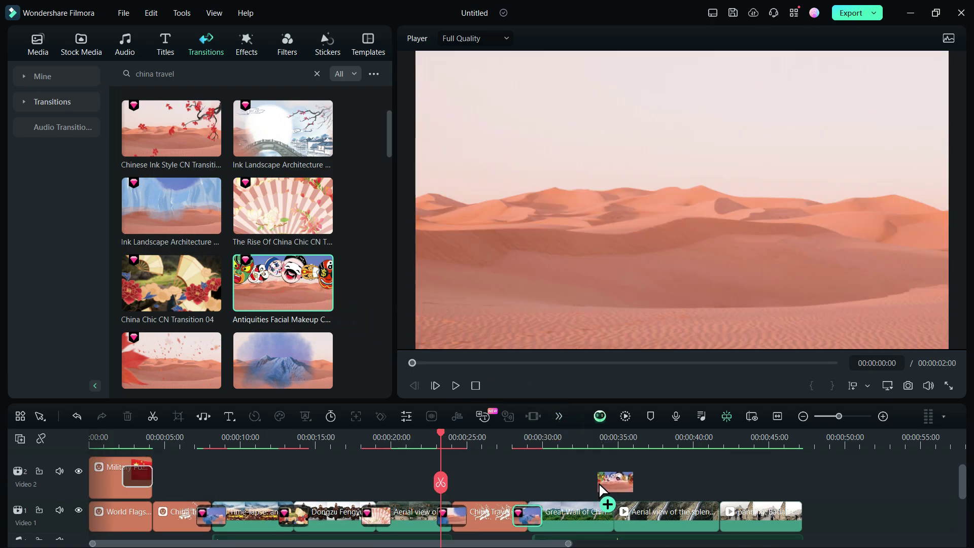
scroll(269, 205, "up", 2)
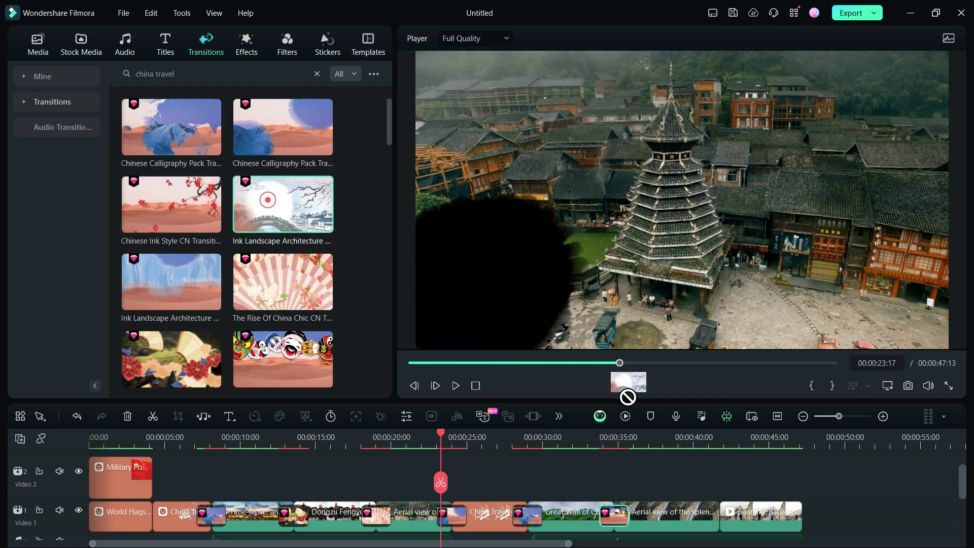
left_click(456, 385)
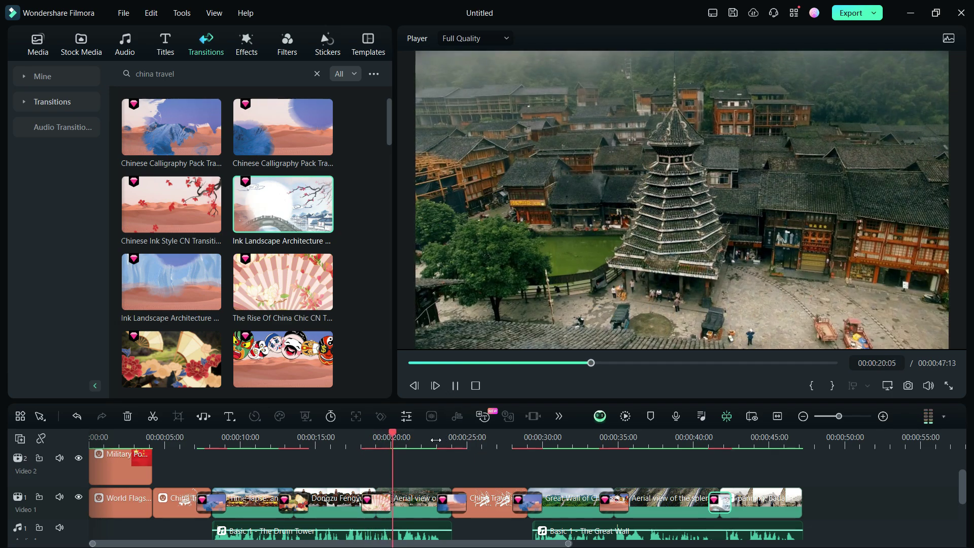
left_click(455, 387)
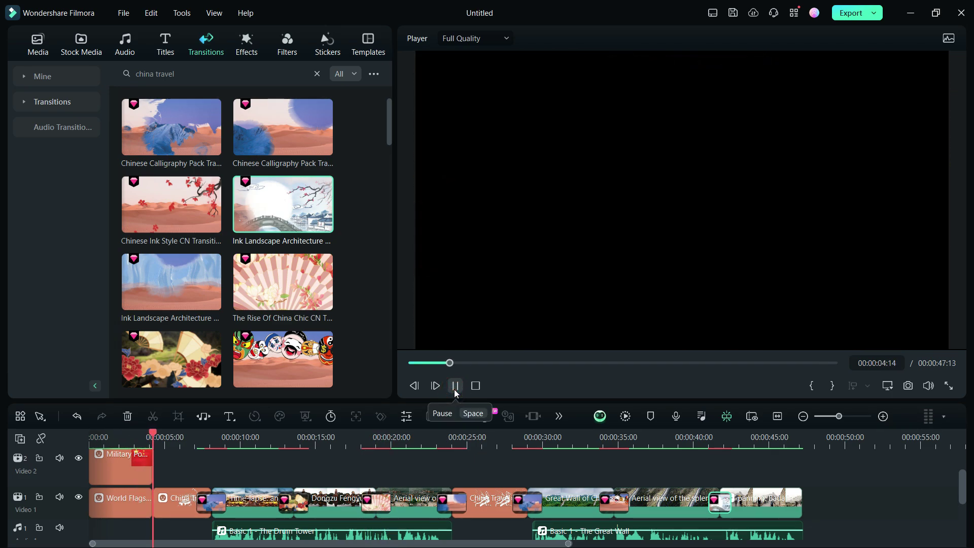
left_click_drag(173, 433, 56, 451)
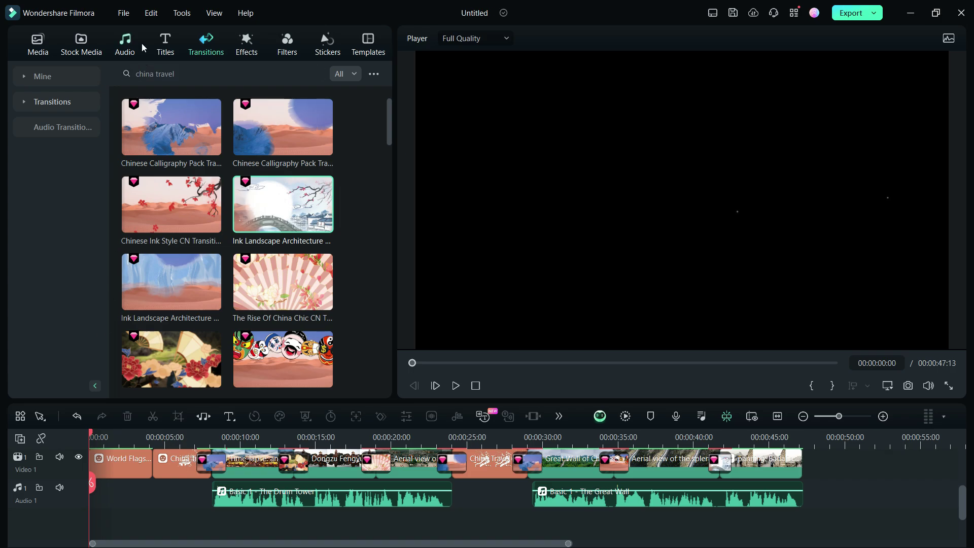
Step: Search audio for Chinese music and add Chinese Blossom on a new Audio 2 track, then preview it
left_click(127, 41)
left_click(156, 73)
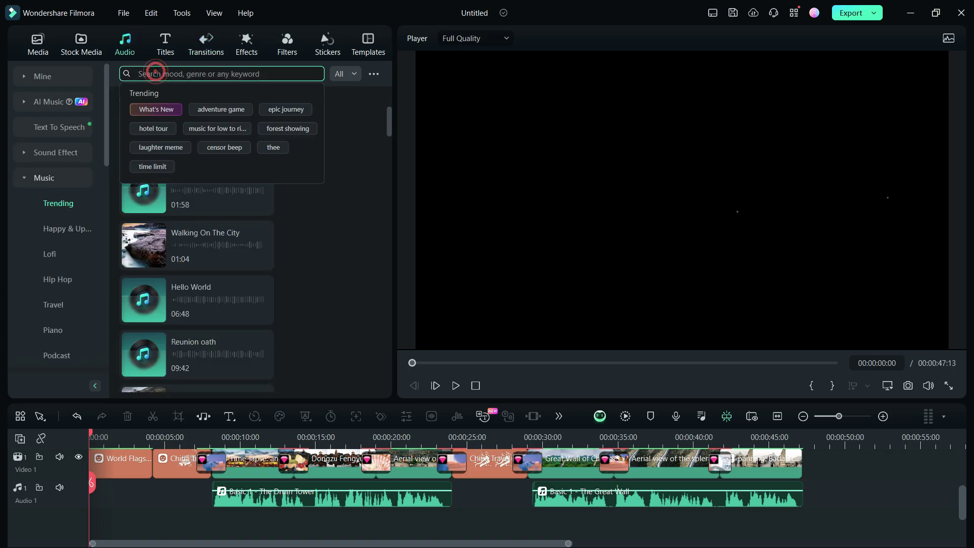
type("chinese")
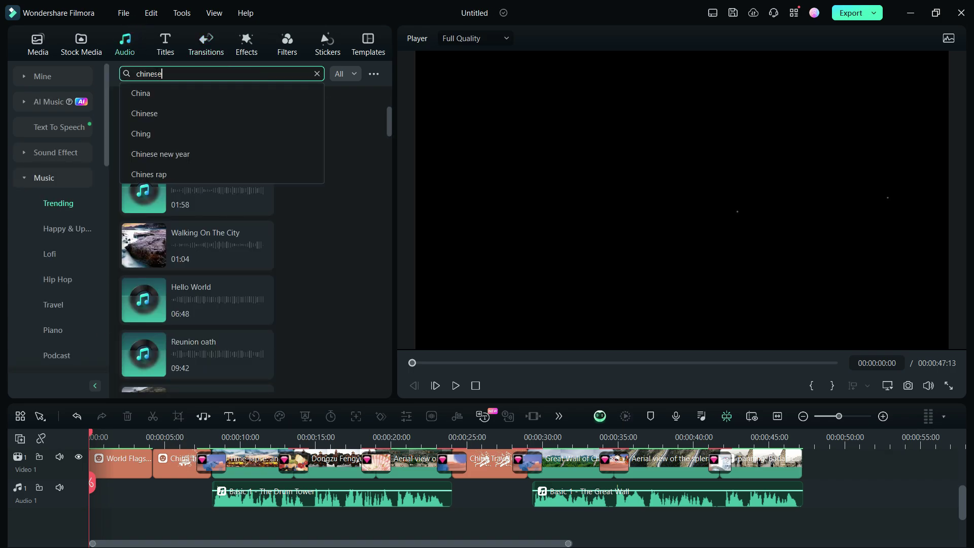
key("Return")
left_click(143, 183)
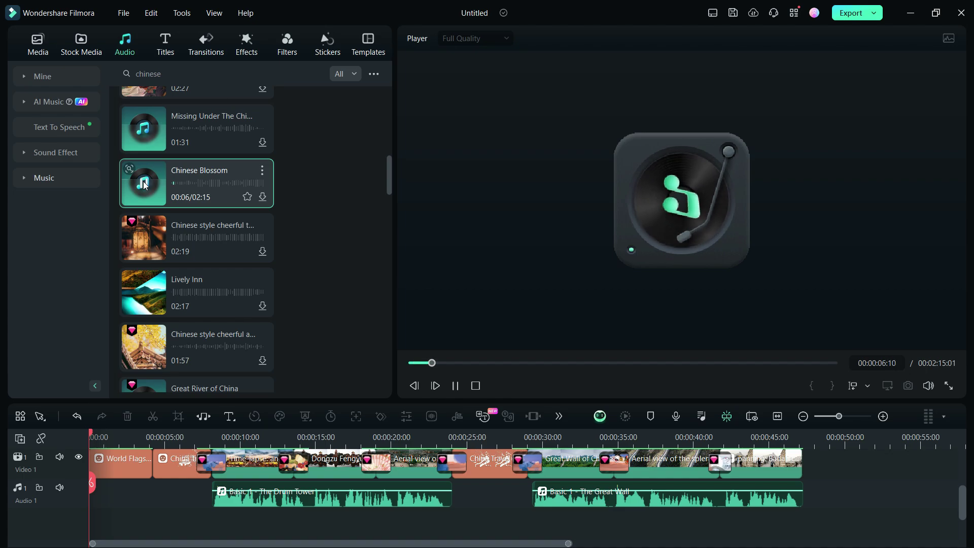
left_click_drag(143, 181, 81, 519)
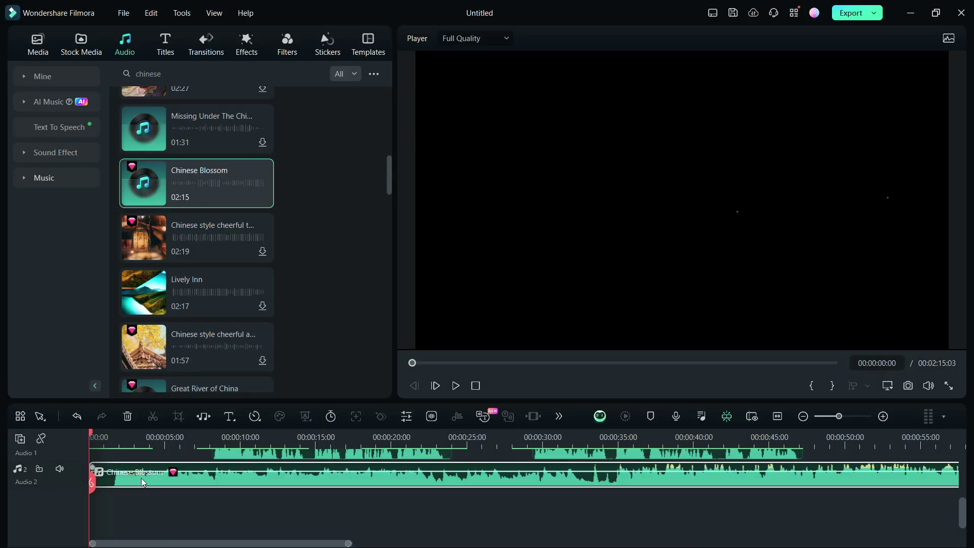
left_click(458, 359)
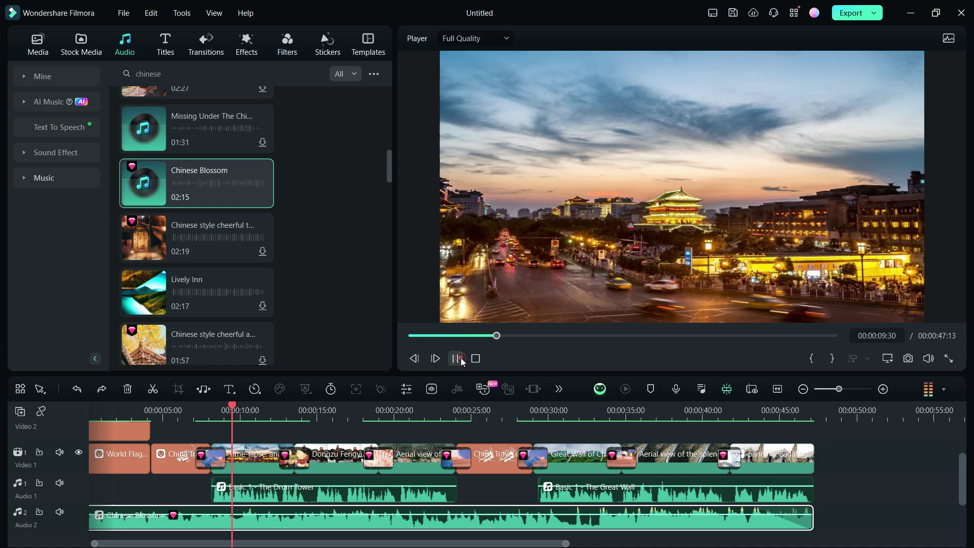
left_click(456, 359)
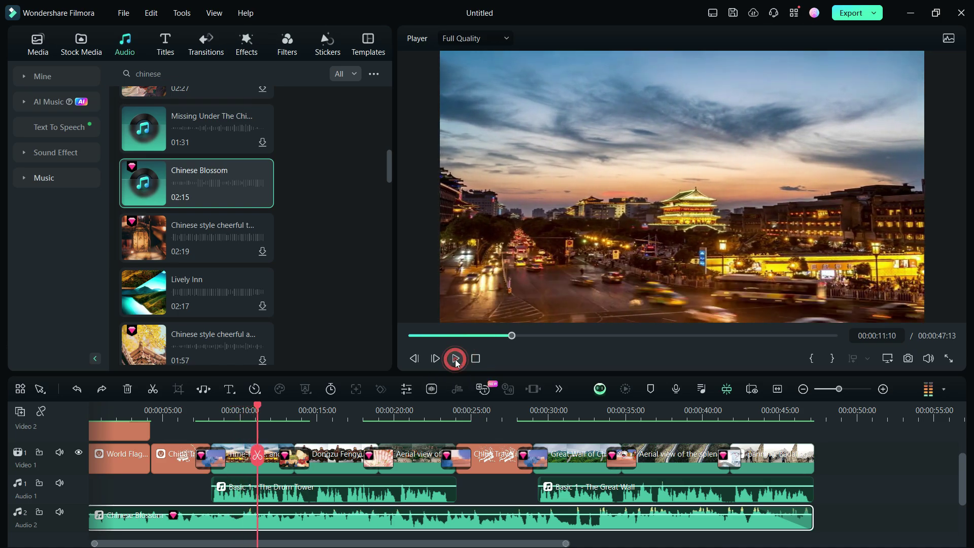
Step: Turn on Audio Ducking at 49% for the Drum Tower voiceover clip
double_click(357, 495)
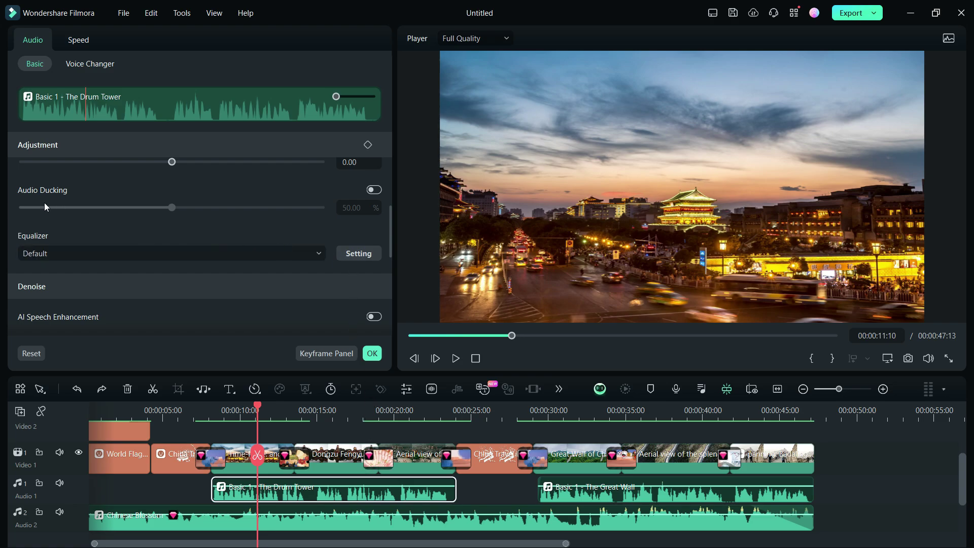
scroll(203, 203, "up", 1)
left_click(374, 202)
left_click_drag(172, 219, 167, 220)
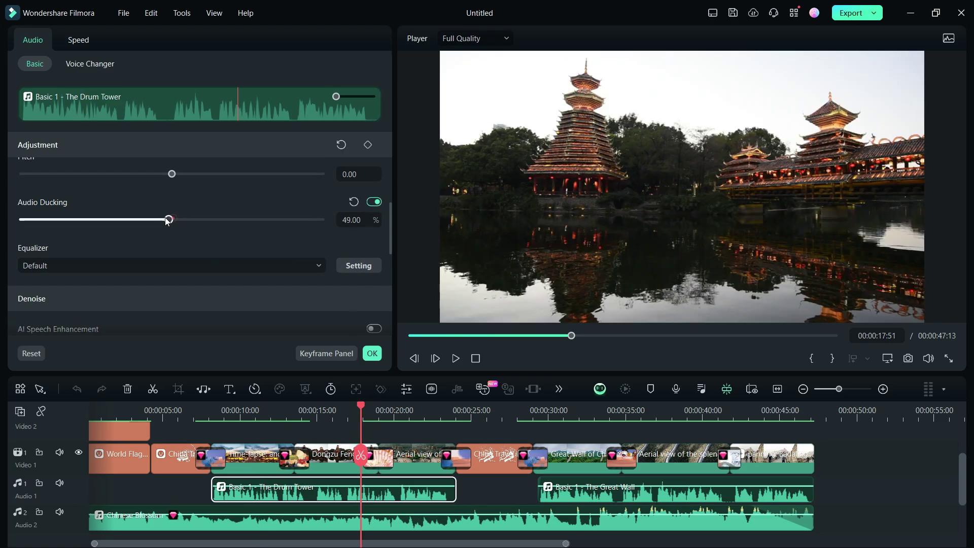